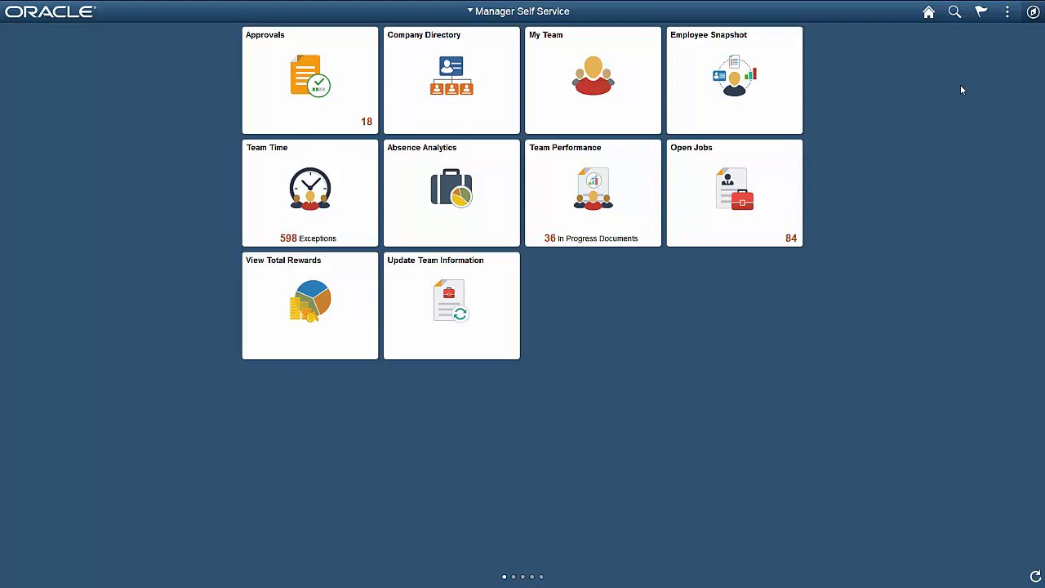
Open the Search Admin Activity Guide from the PeopleTools Search Framework
click(1034, 12)
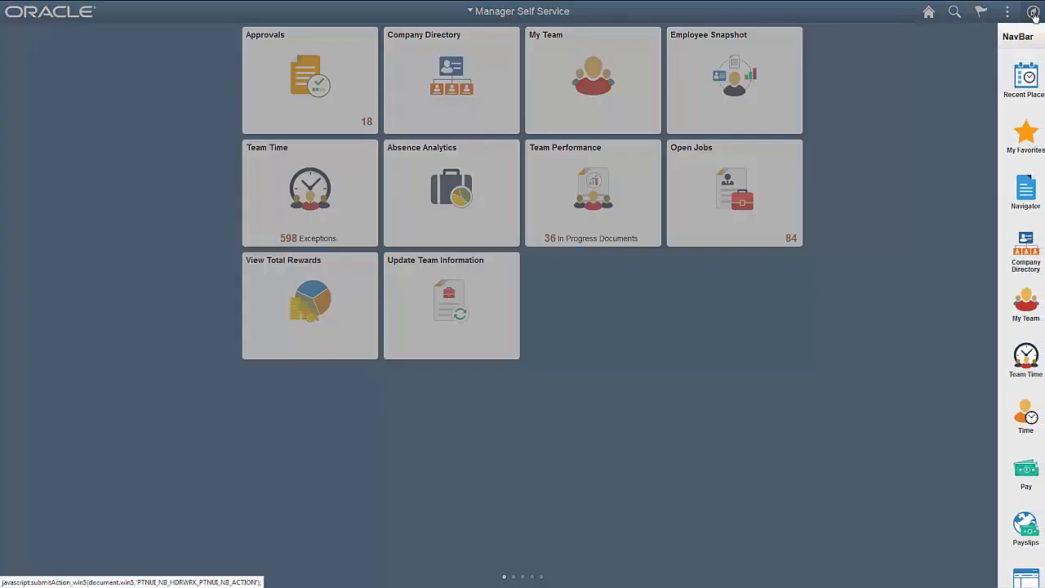
click(1013, 192)
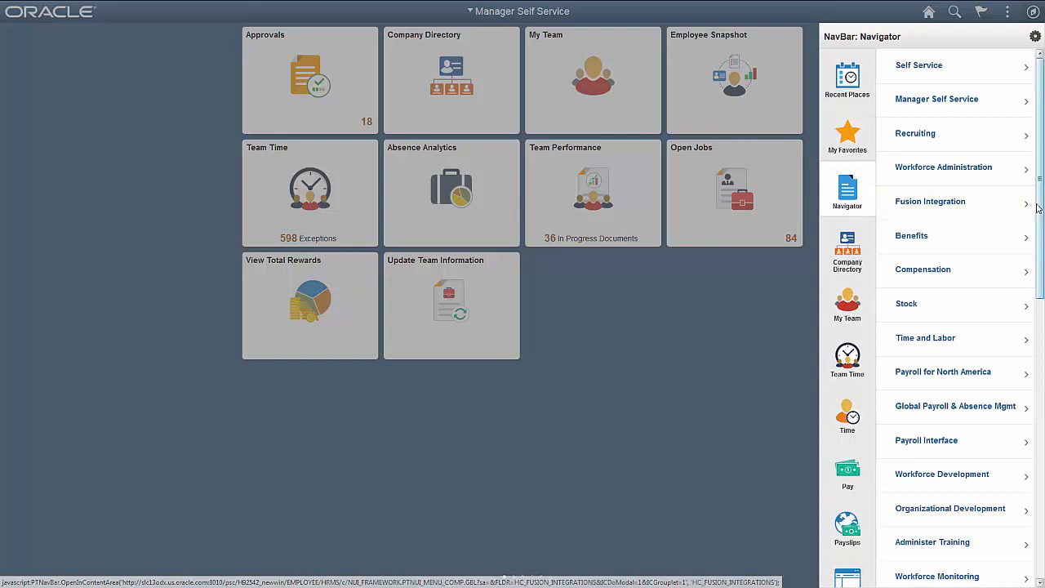
drag(1038, 208, 1032, 421)
click(993, 425)
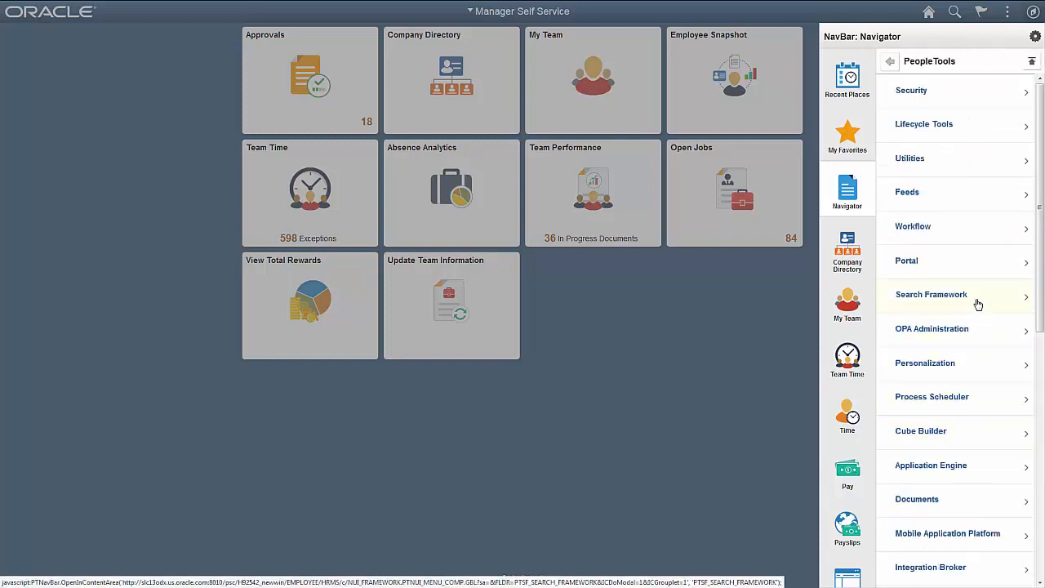
click(978, 304)
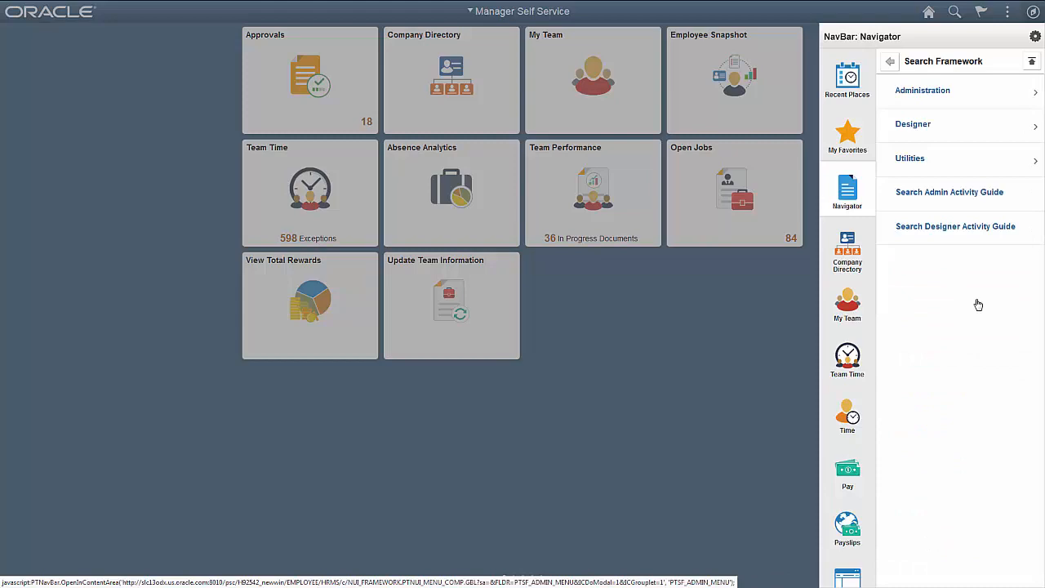
click(976, 201)
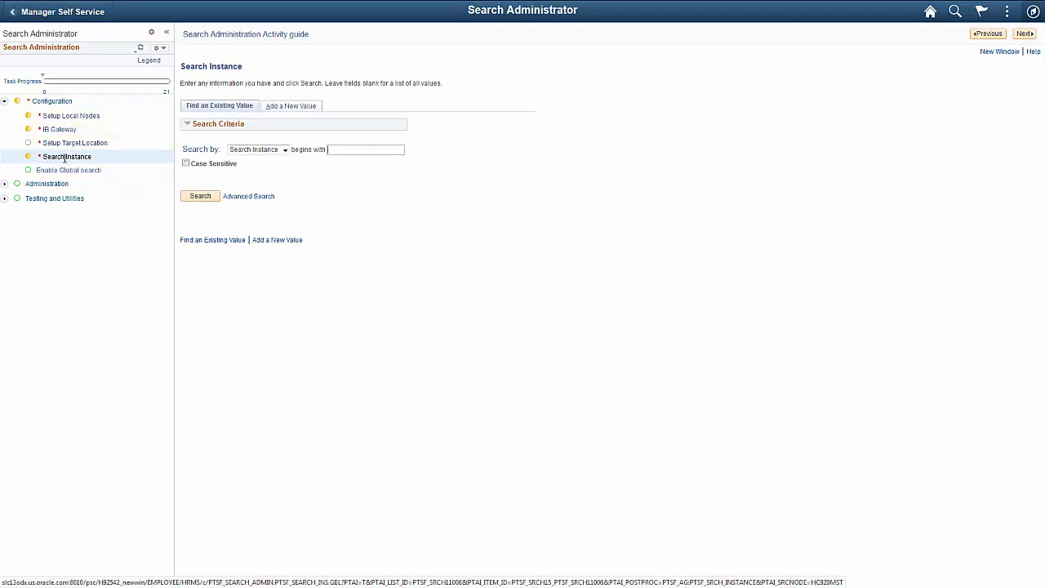
Open Elasticsearch Interact for search instance PTSF_DEFAULT and submit a Cluster request with the API _cat/aliases?v
click(188, 200)
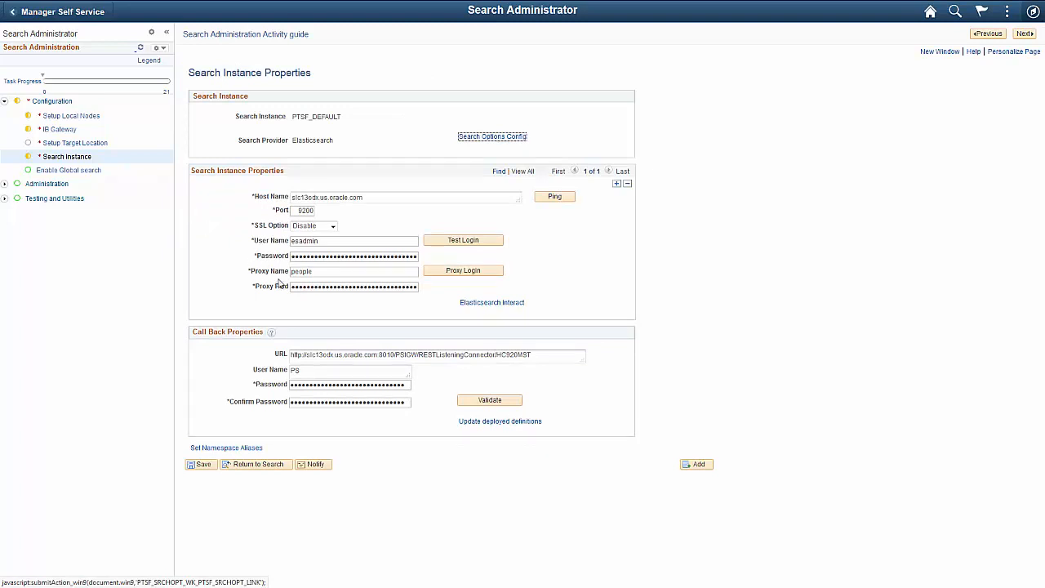
click(469, 304)
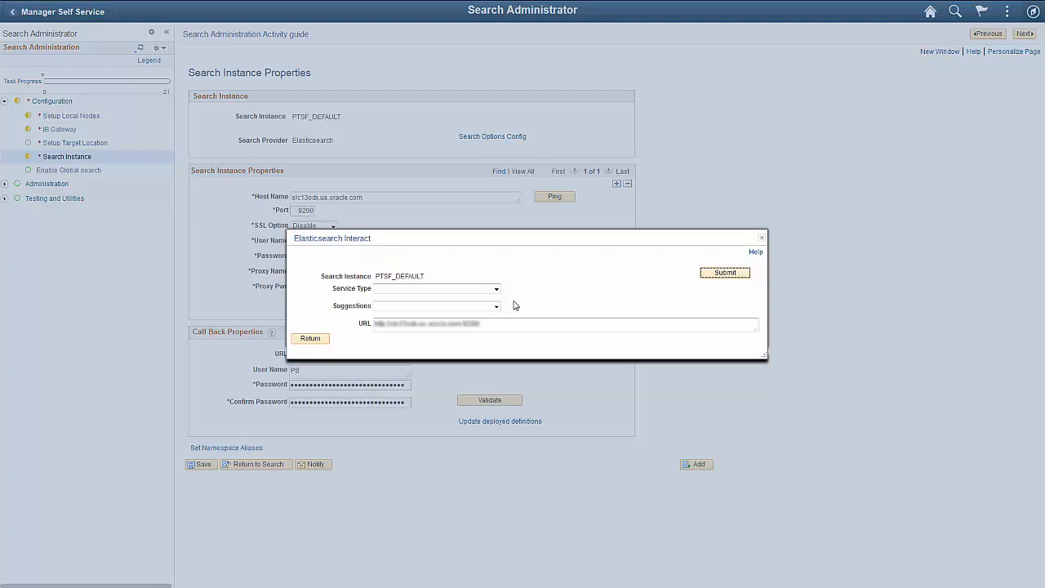
click(497, 290)
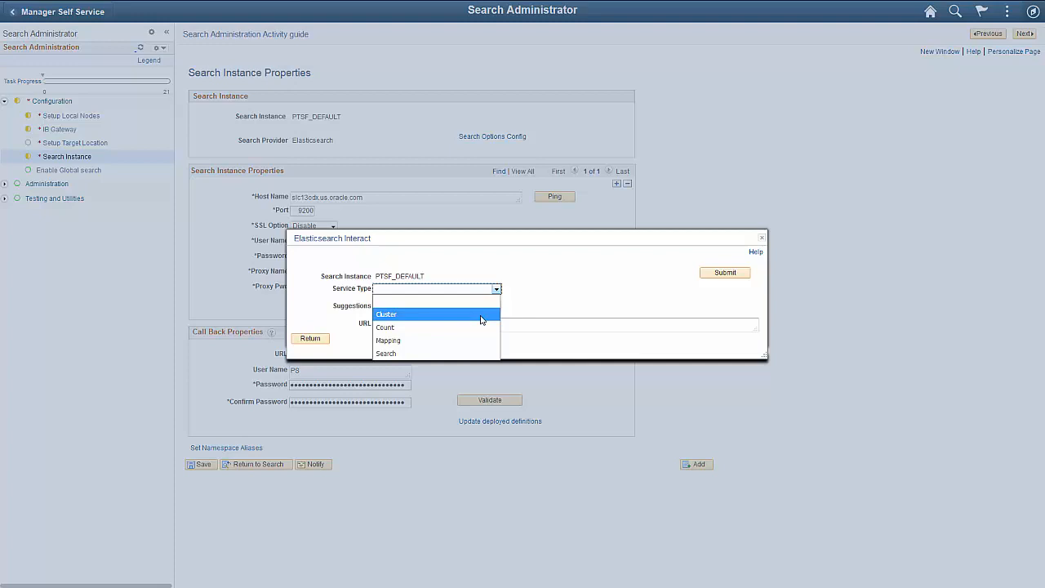
click(482, 319)
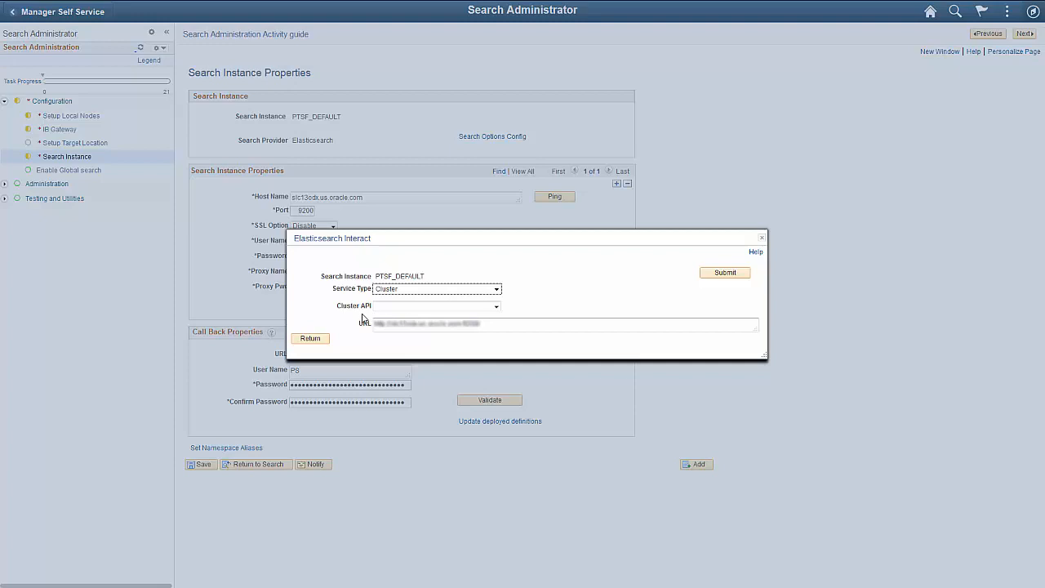
click(496, 307)
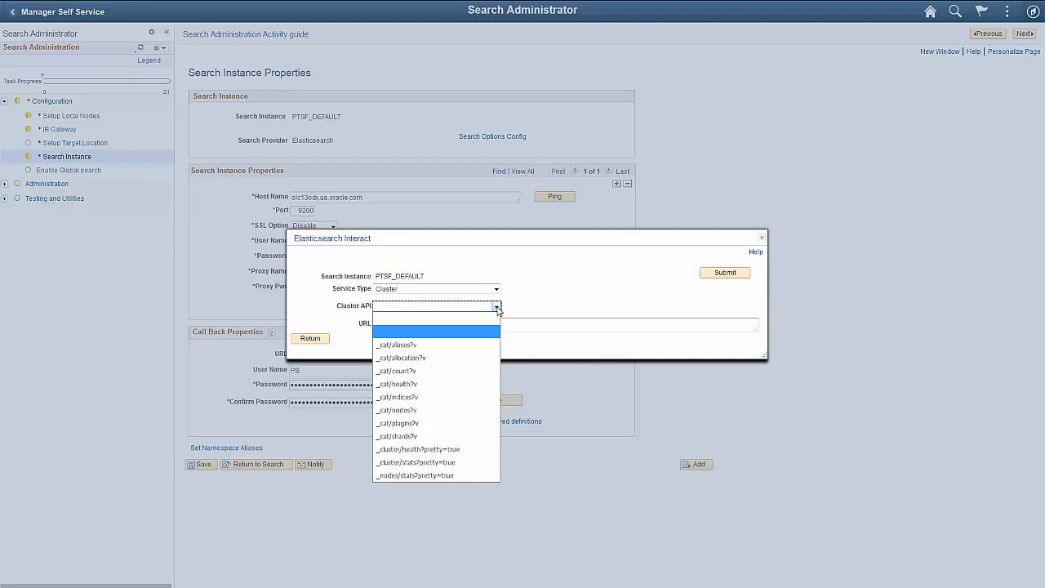
click(485, 346)
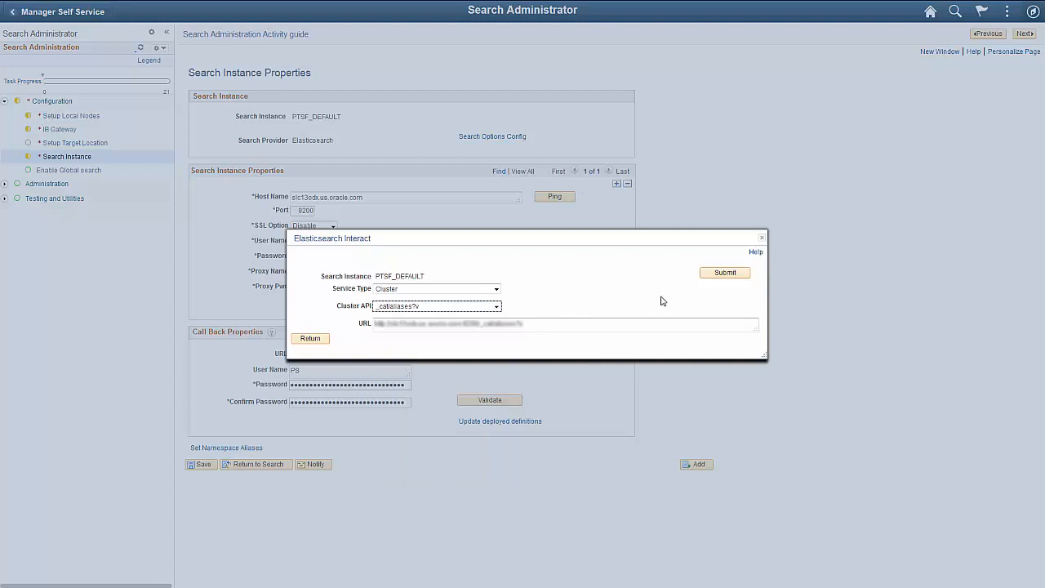
click(710, 275)
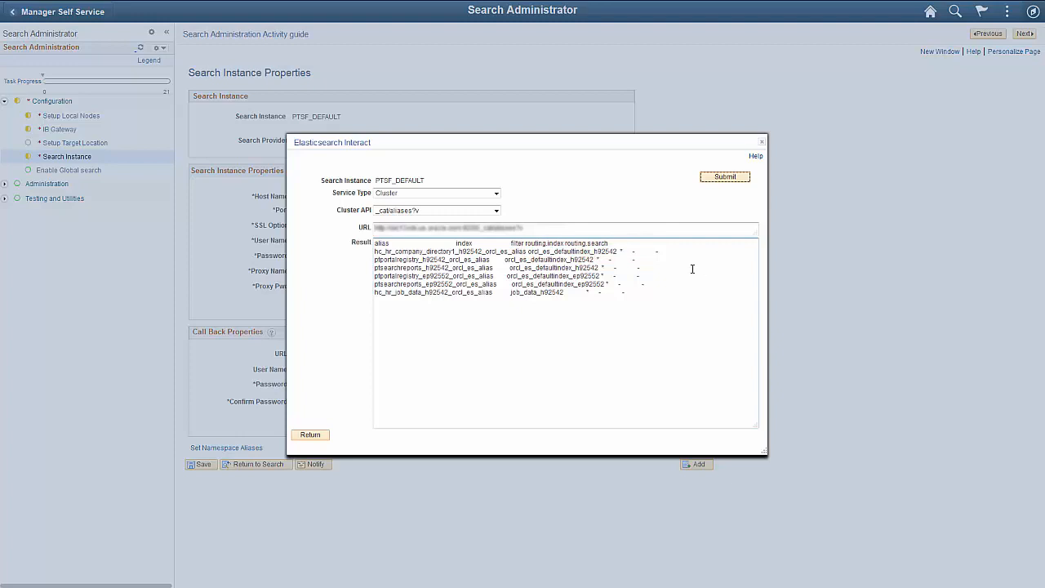
Submit two more Cluster requests, one with the API _cat/indices?v and one with _cluster/health?pretty=true
click(496, 211)
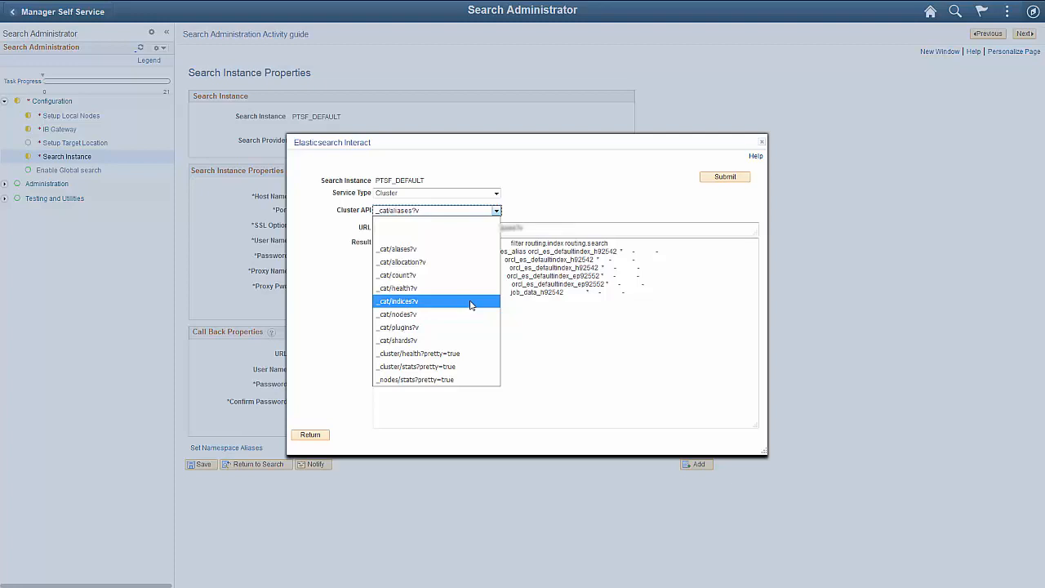
click(472, 301)
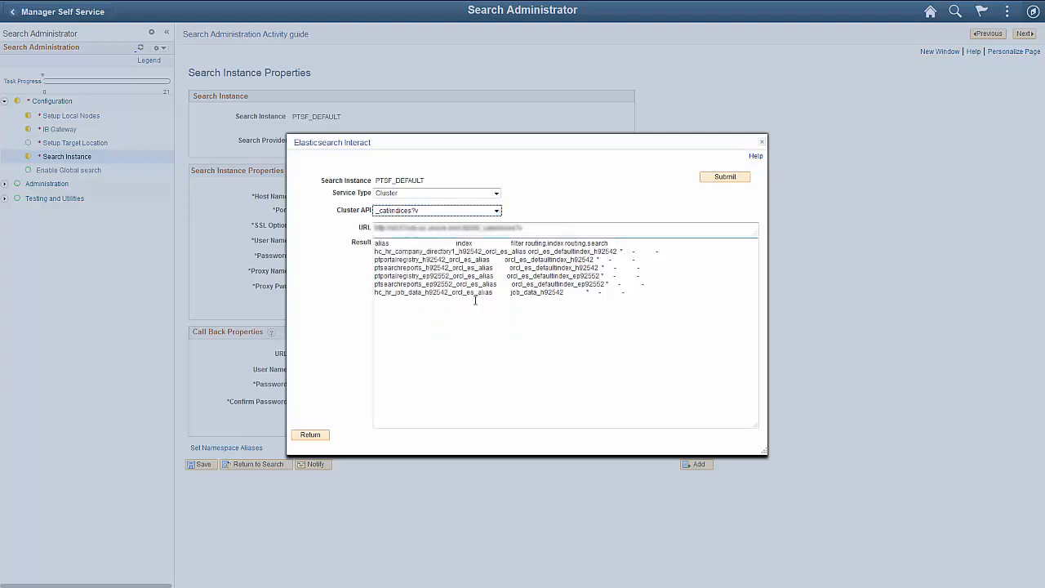
click(713, 179)
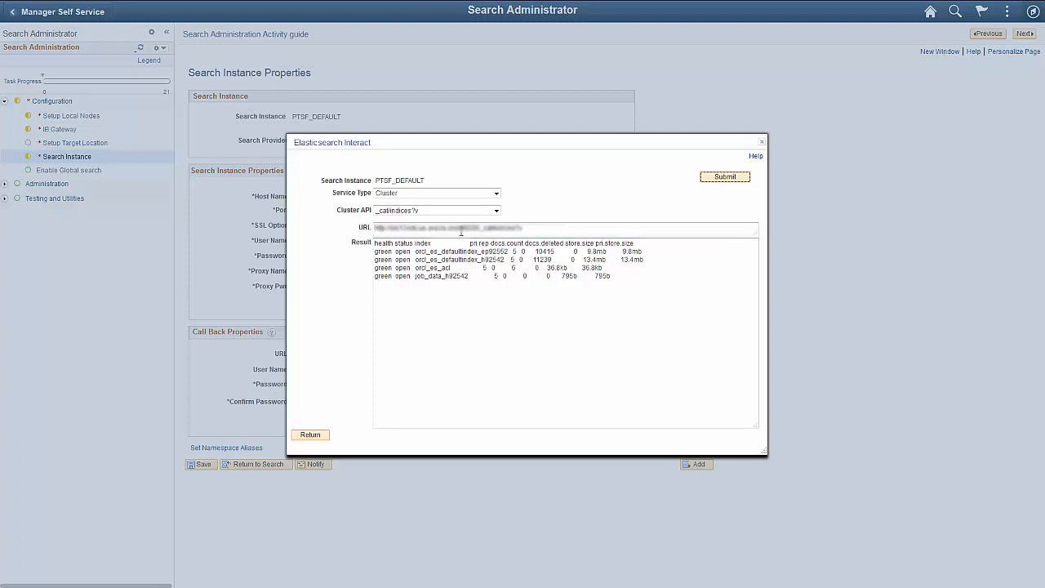
click(495, 211)
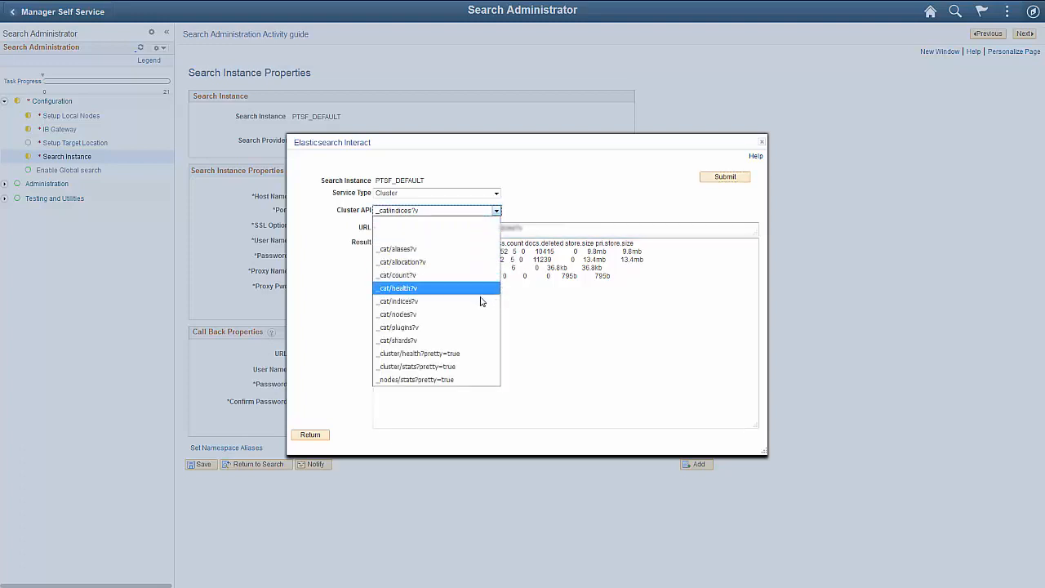
click(473, 354)
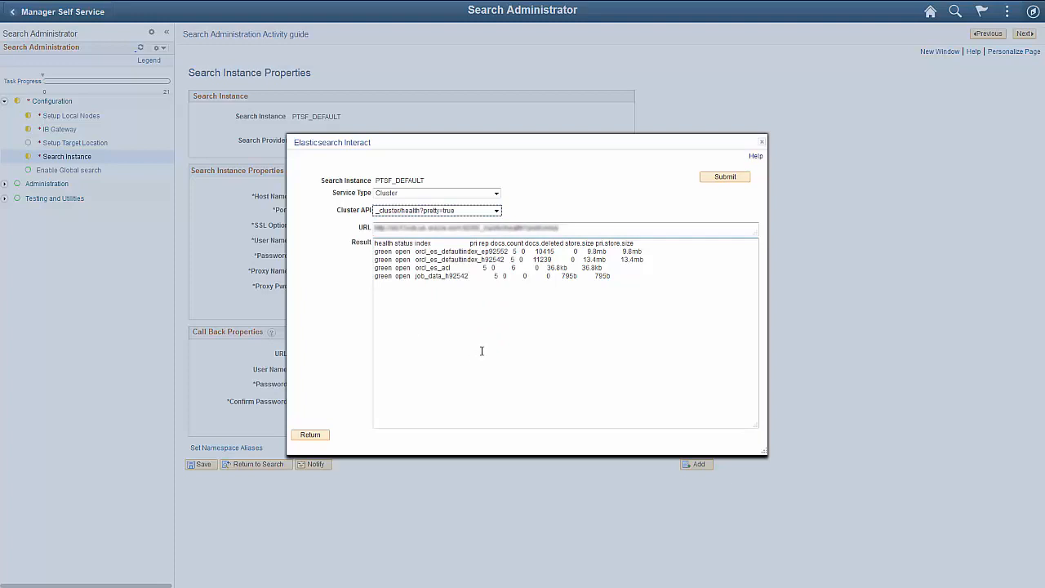
click(710, 179)
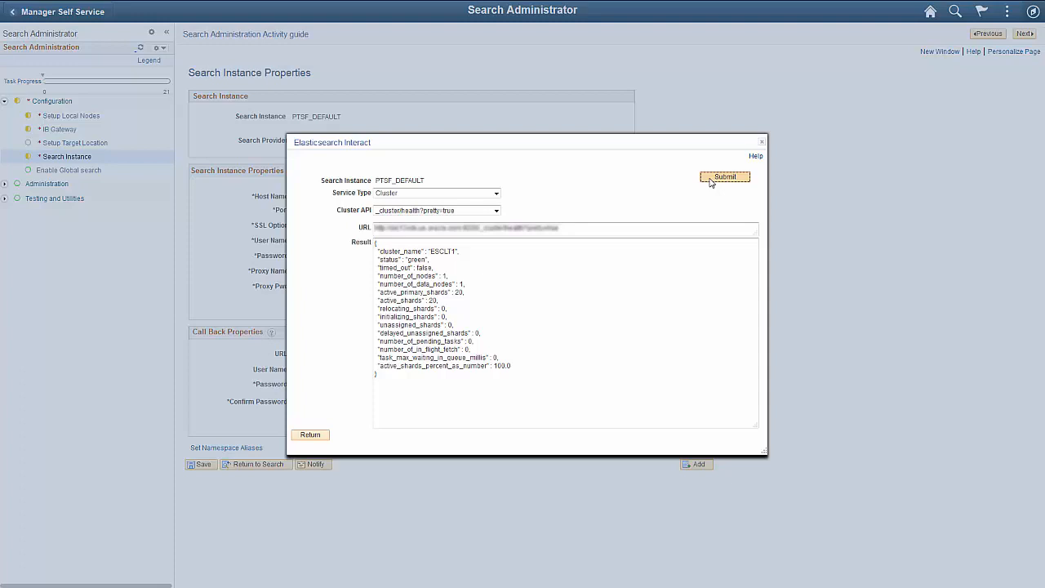
Submit Count requests for the search definitions PTPORTALREGISTRY and HC_HR_COMPANY_DIRECTORY1
click(495, 193)
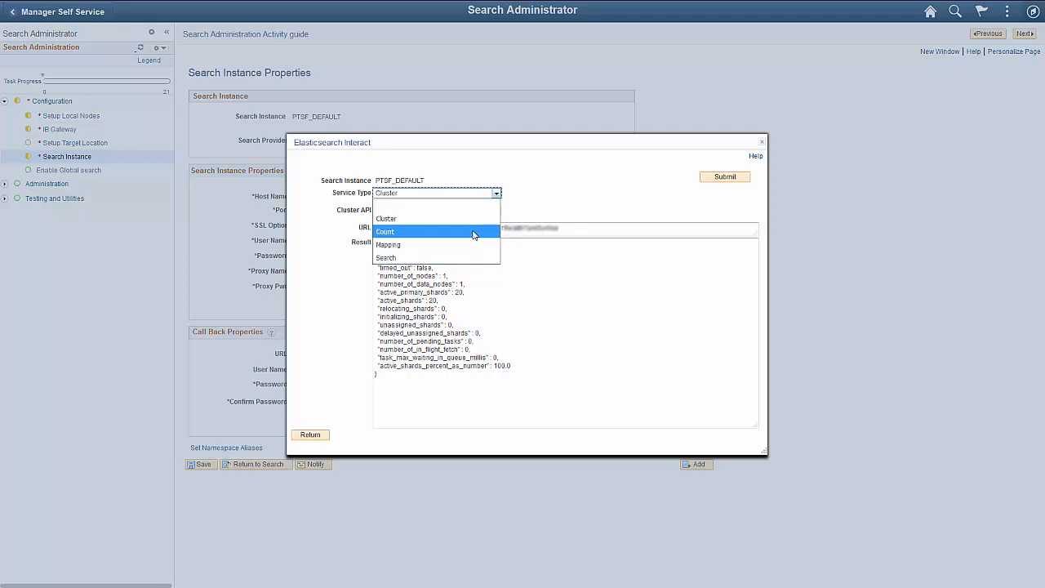
click(474, 235)
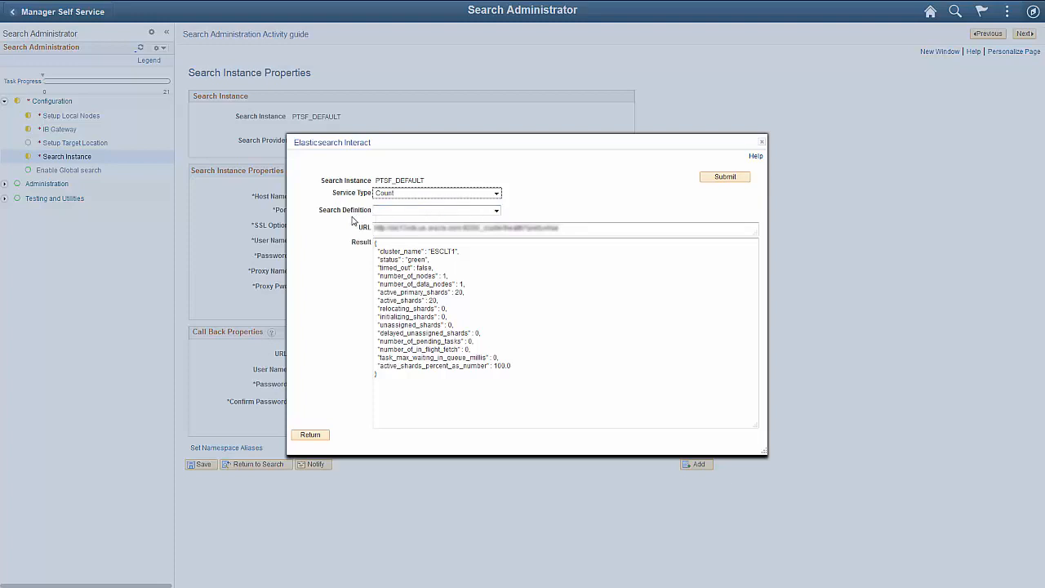
click(496, 211)
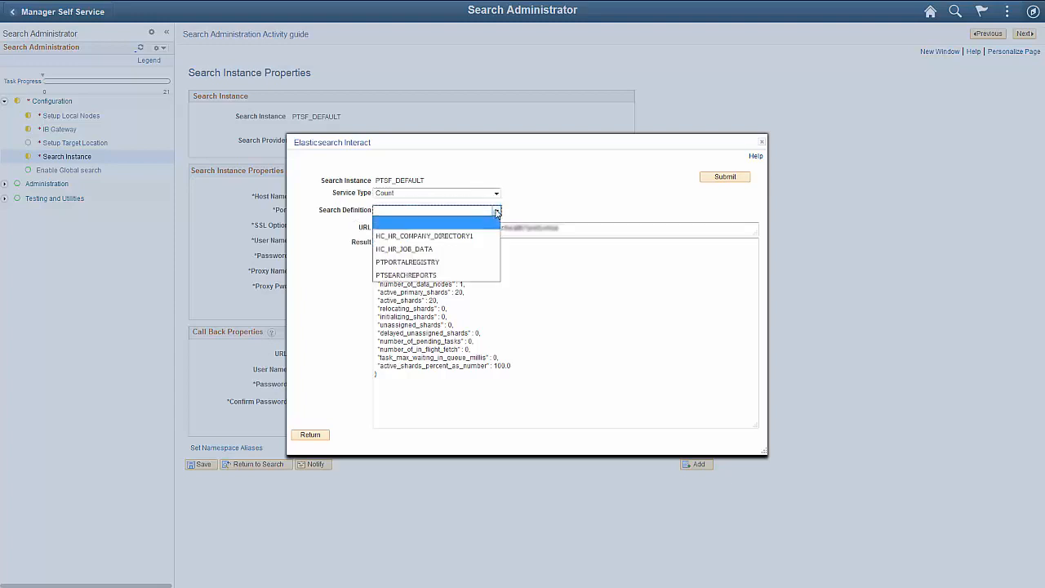
click(475, 263)
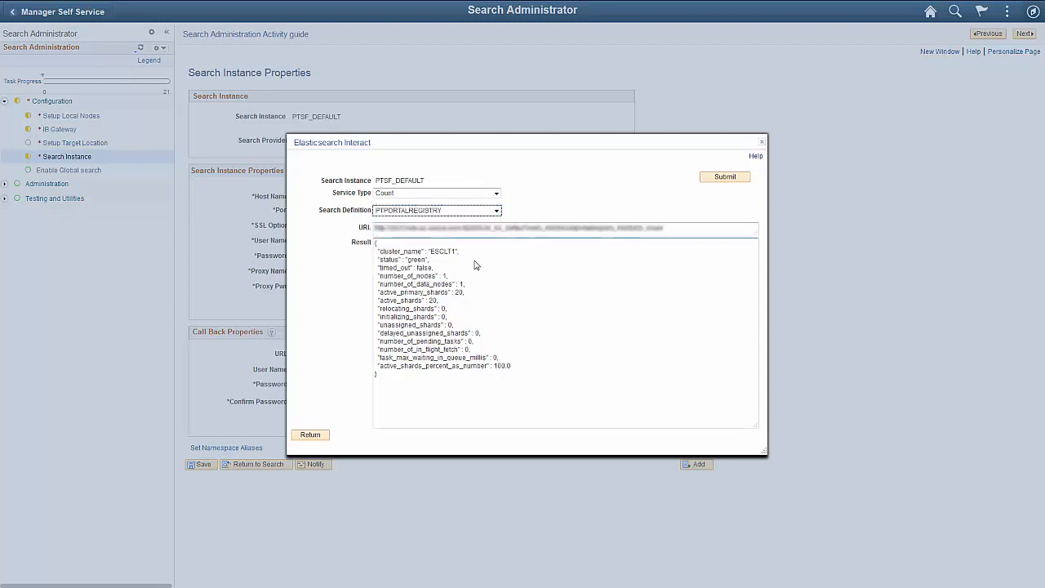
click(709, 180)
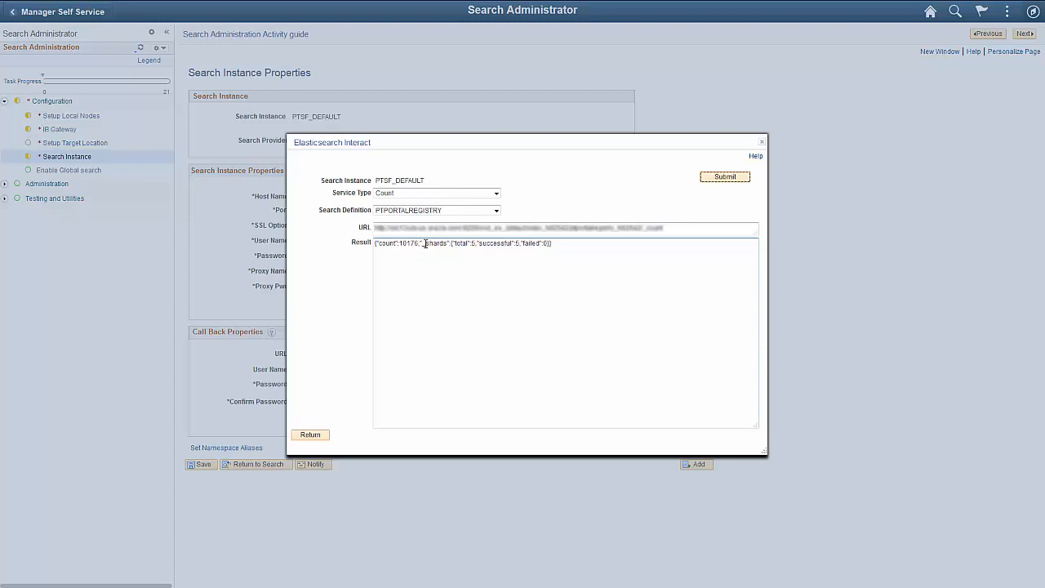
click(496, 211)
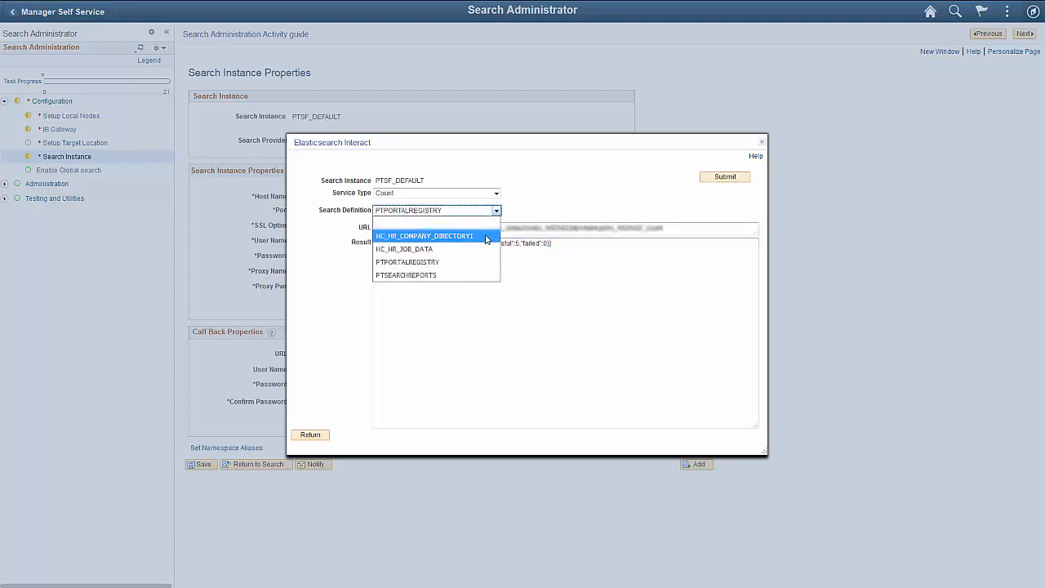
click(487, 236)
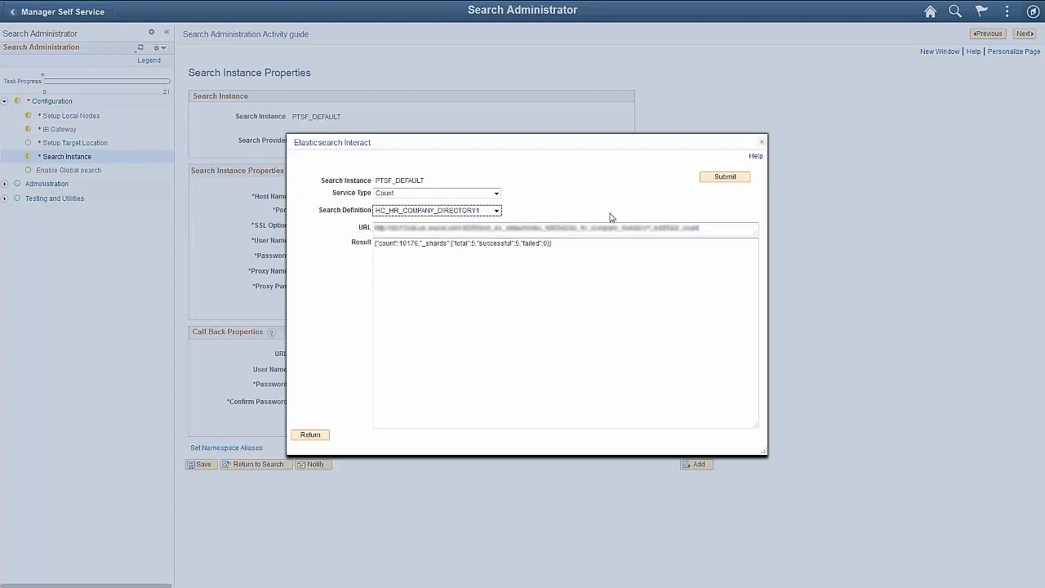
click(707, 179)
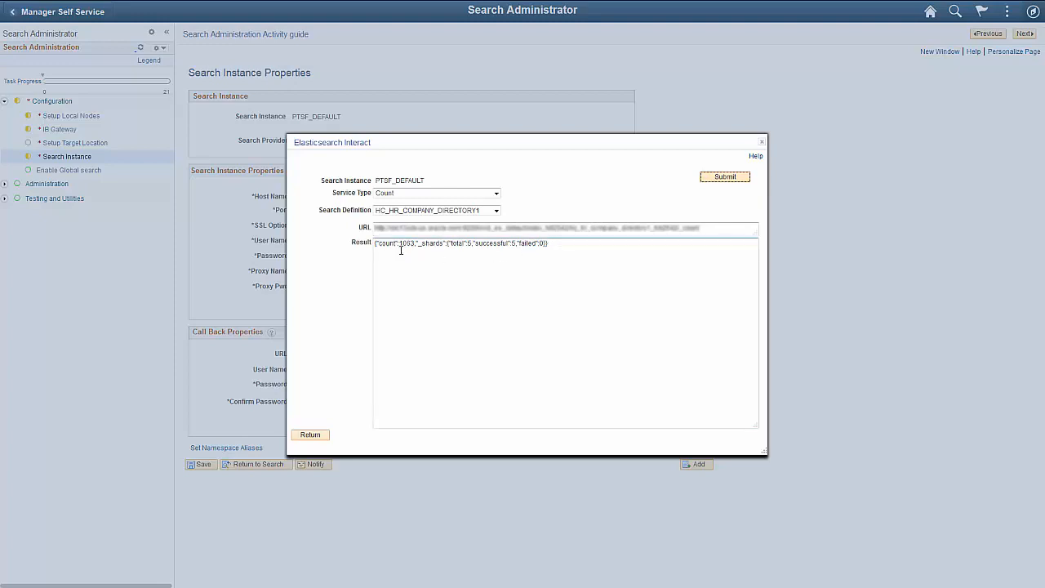
Submit a Mapping request for the search definition PTPORTALREGISTRY
click(496, 193)
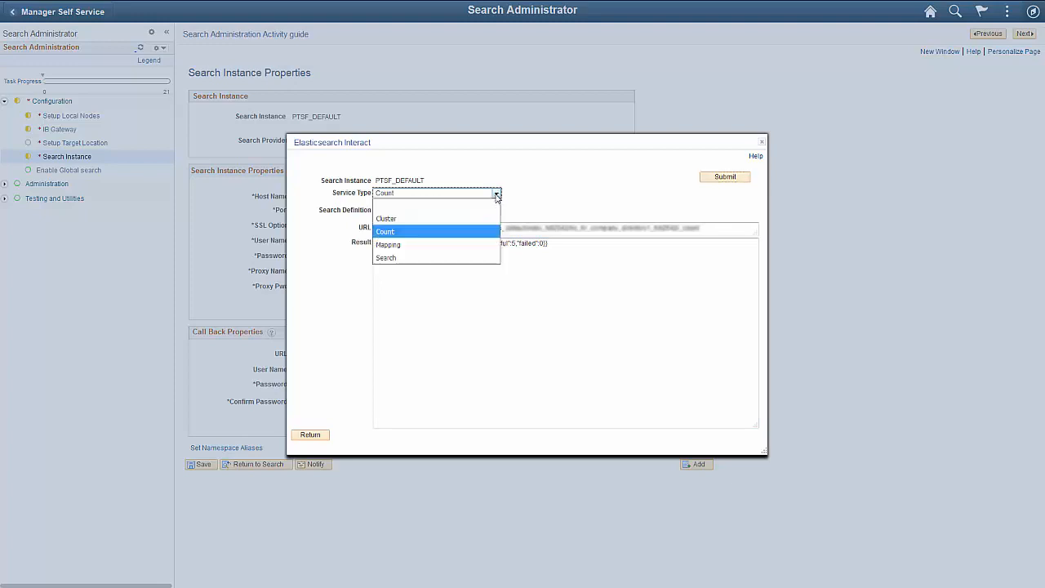
click(482, 248)
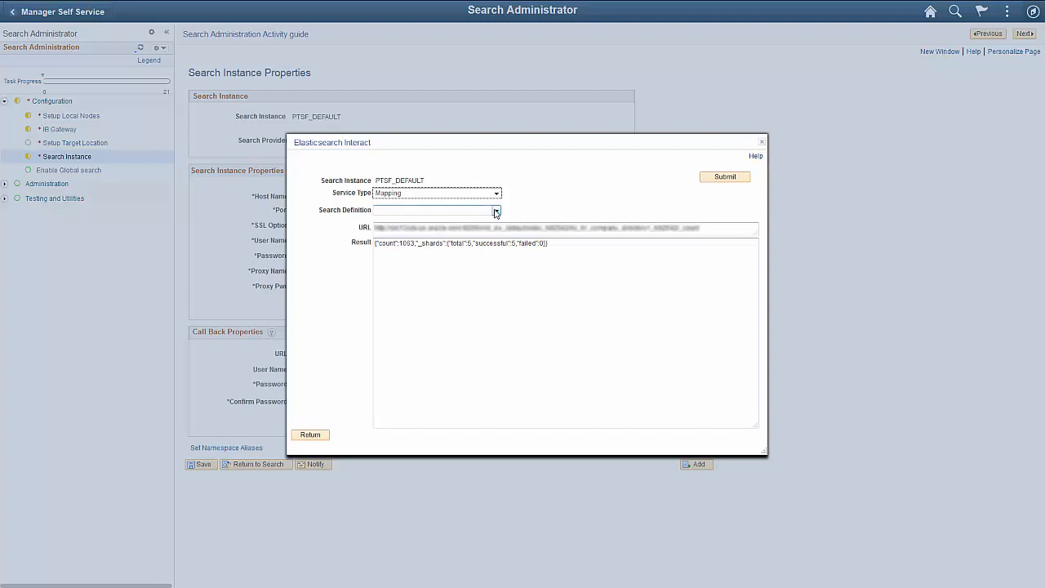
click(496, 211)
click(474, 263)
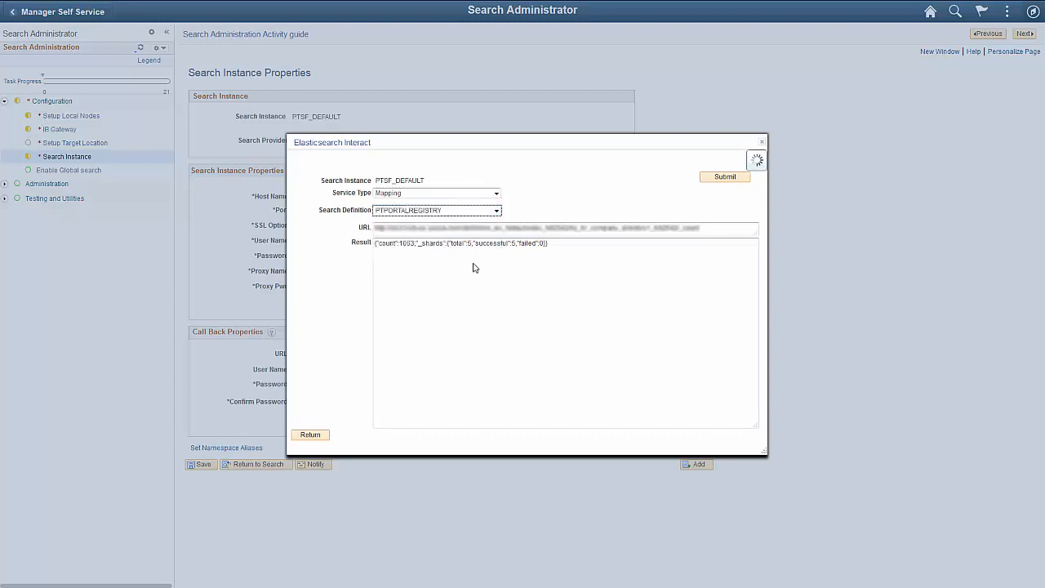
click(710, 179)
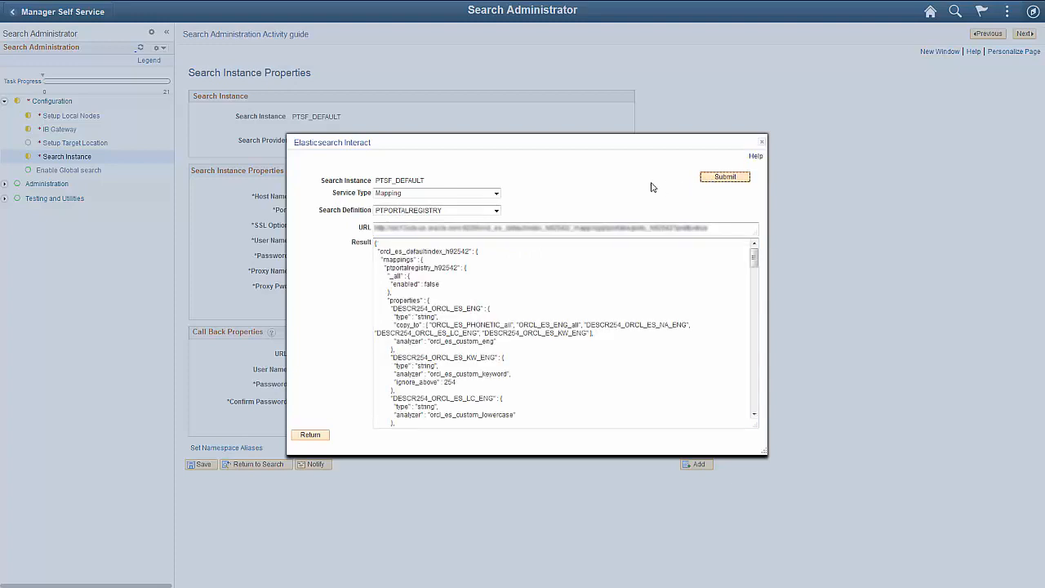
Submit a Search request for the search category HC_HR_COMPANY_DIRECTORY1 using the GET method
click(495, 194)
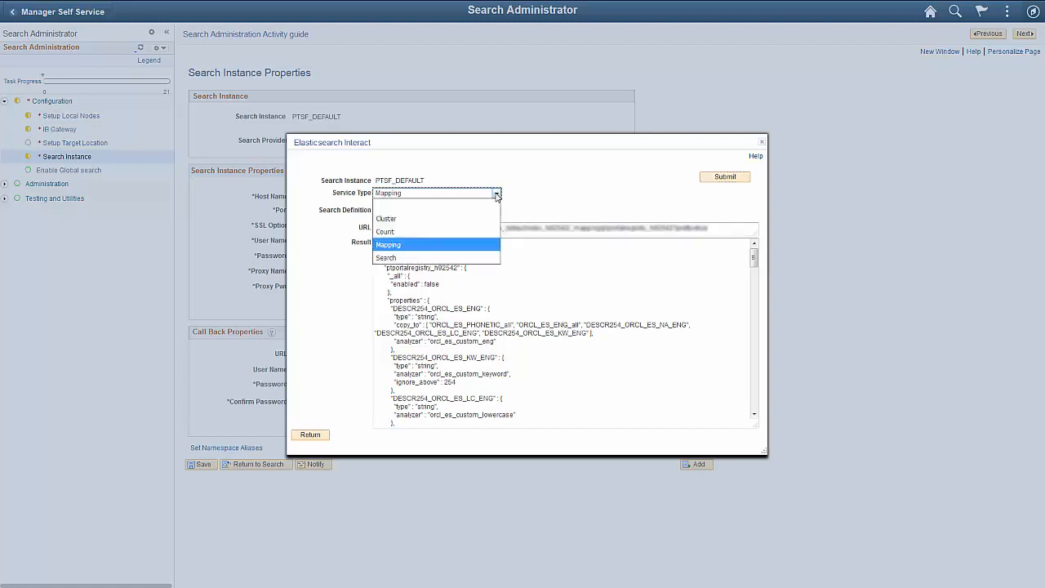
click(460, 258)
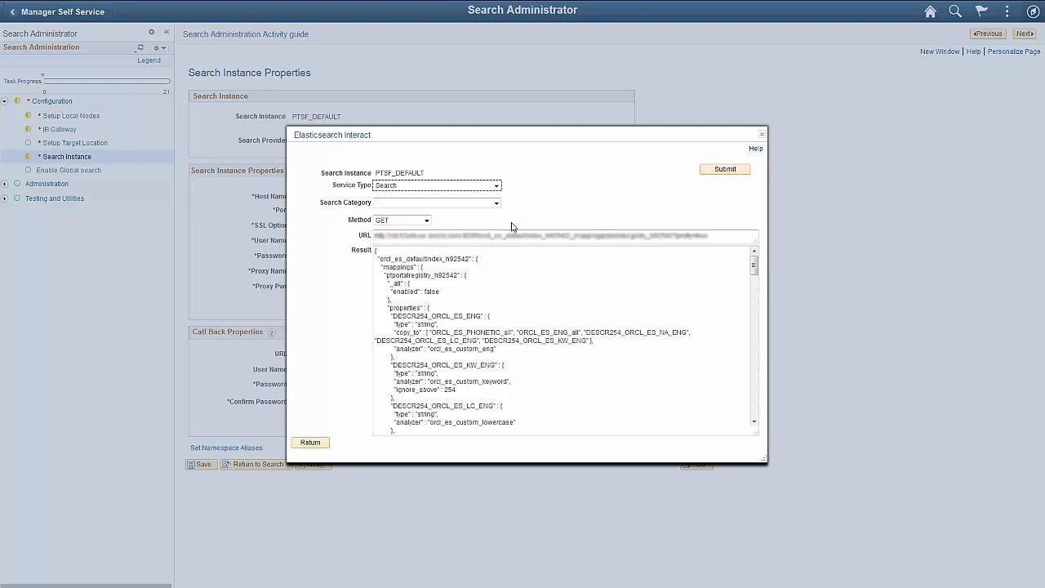
click(496, 203)
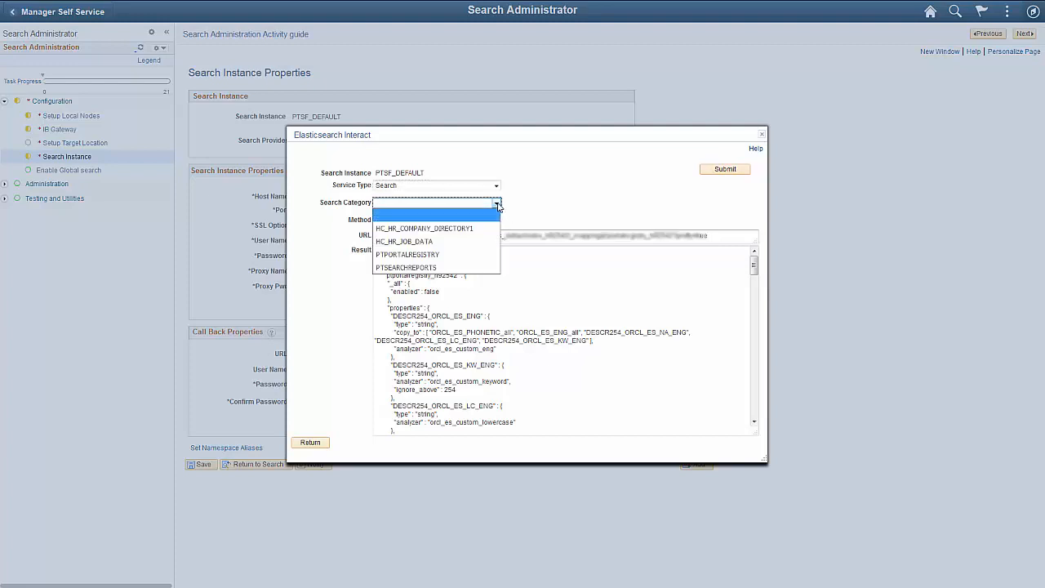
click(488, 228)
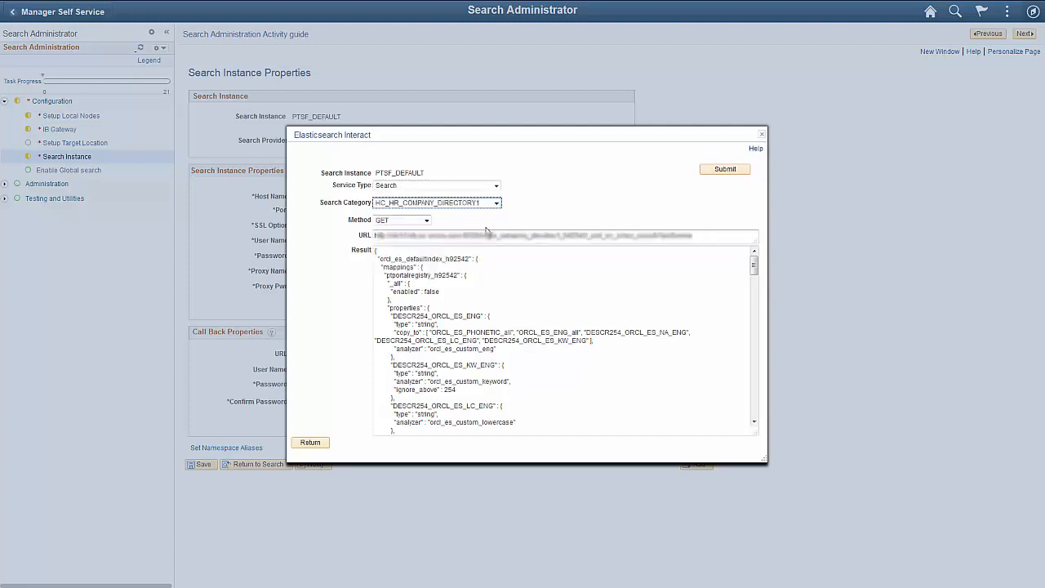
click(711, 171)
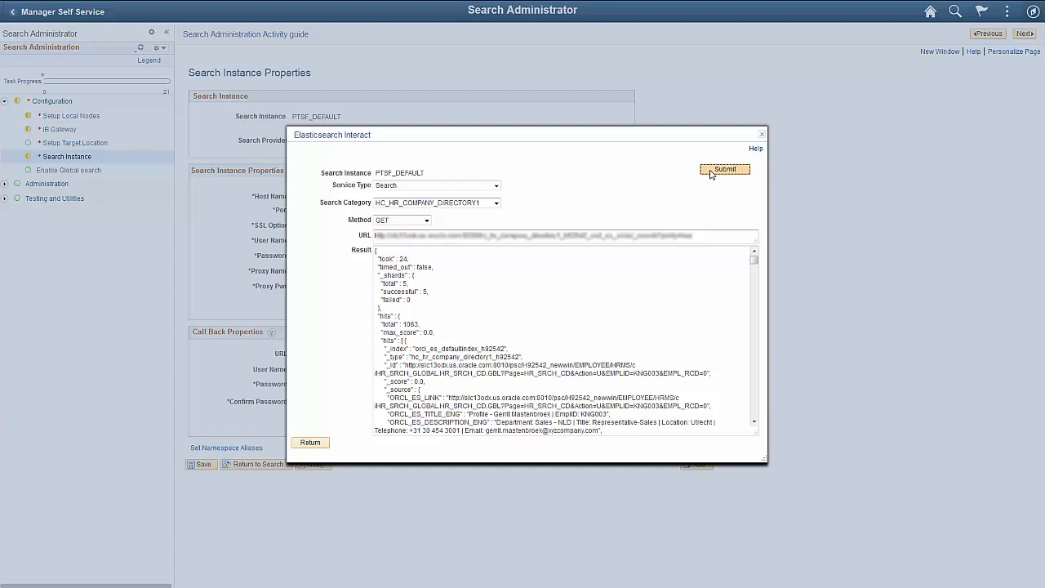
Switch the request method of the HC_HR_COMPANY_DIRECTORY1 search to POST
click(426, 221)
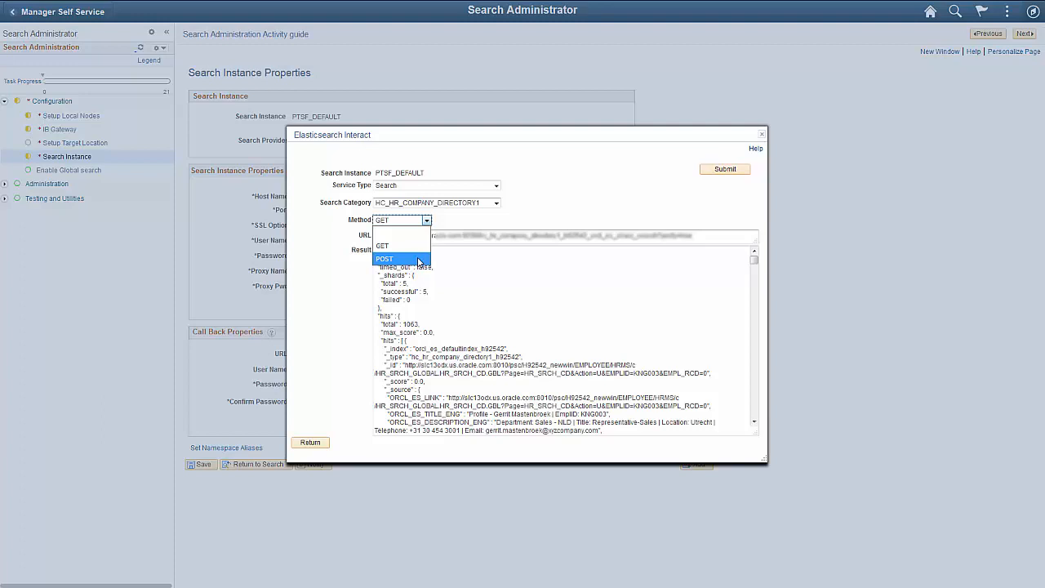
click(418, 259)
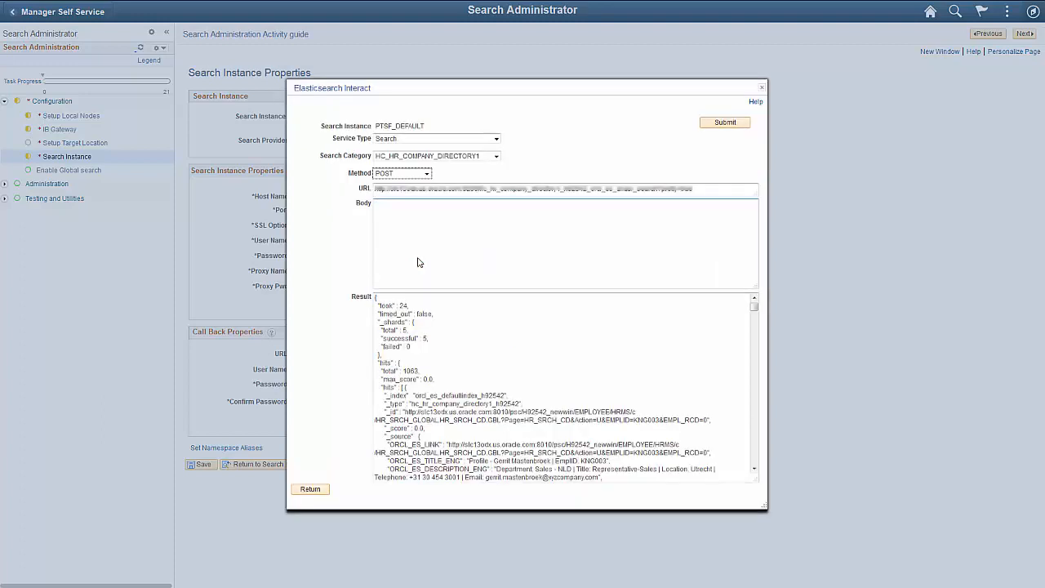